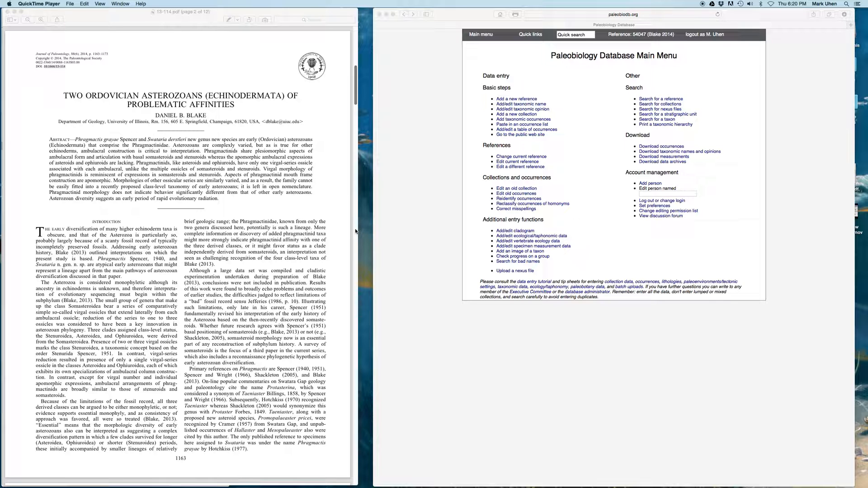
Look up the taxonomic name Phragmactis grayae and submit its existing authority data.
left_click(356, 231)
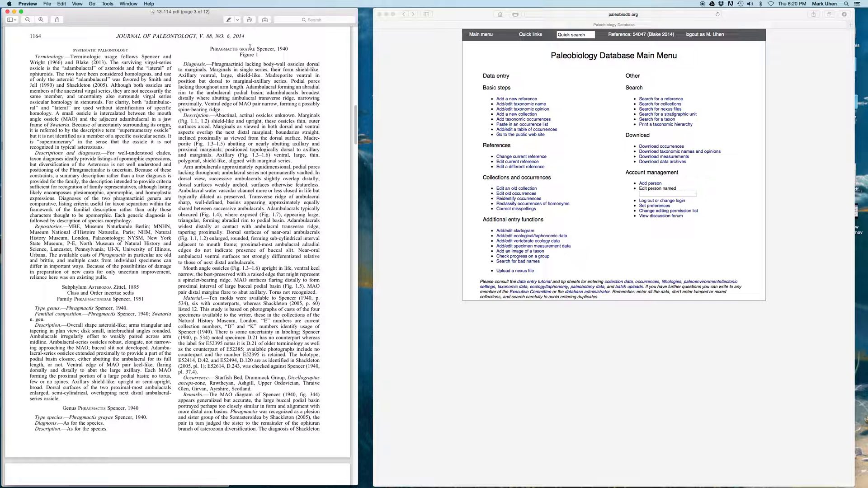
left_click(429, 98)
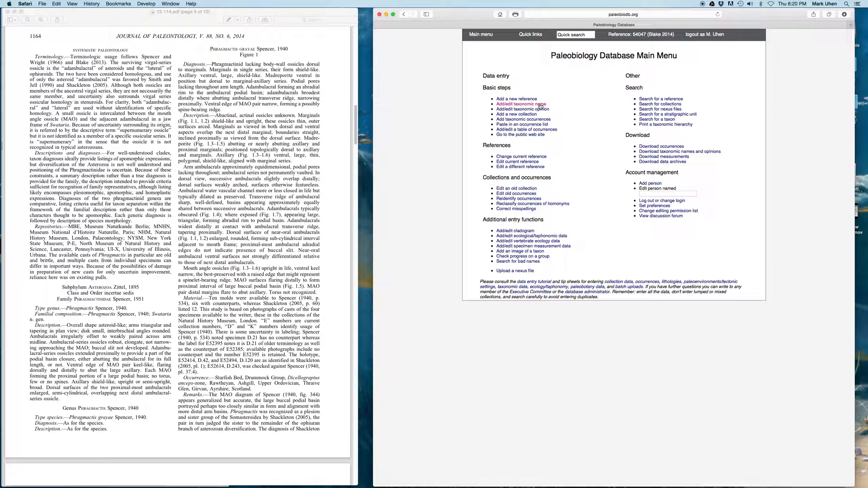
left_click(541, 105)
left_click(636, 85)
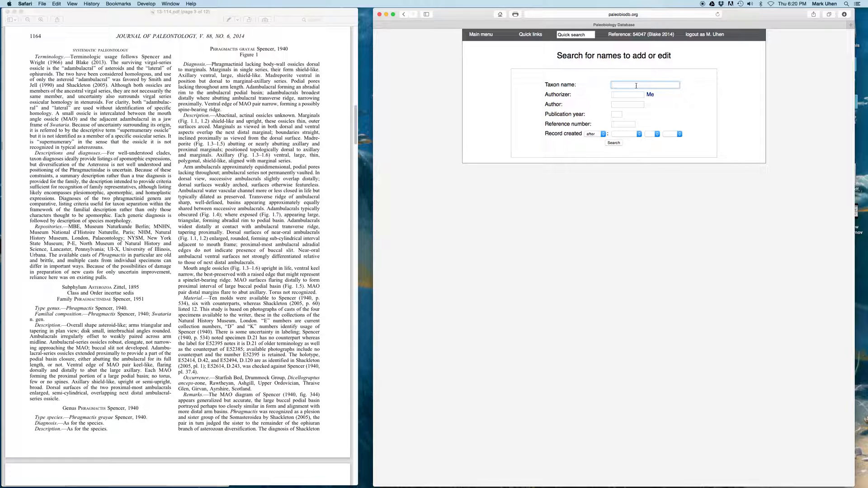
type("Phragmactis grayae")
key("Return")
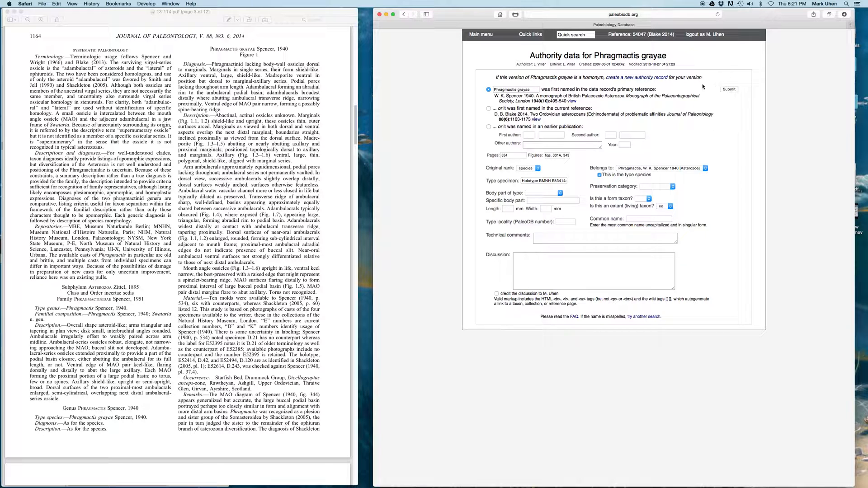
left_click(729, 90)
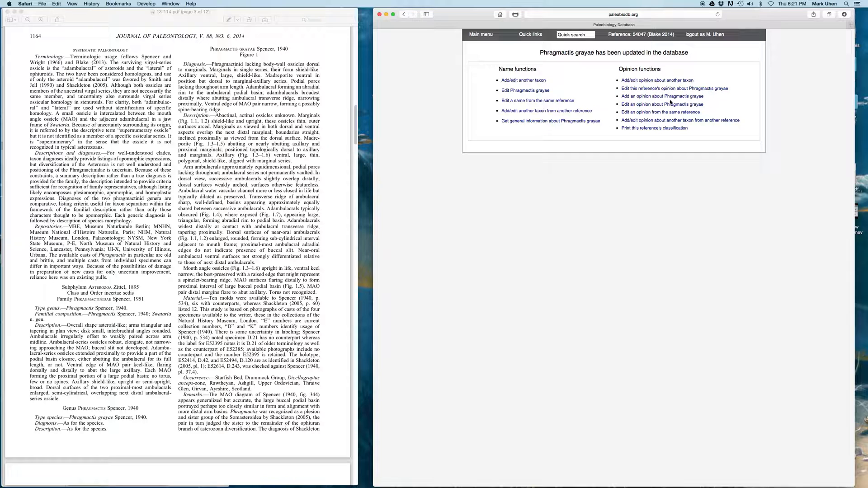
Add an opinion about Phragmactis grayae citing page 1164, with the basis "stated with evidence" and the parent kept as Phragmactis.
left_click(643, 98)
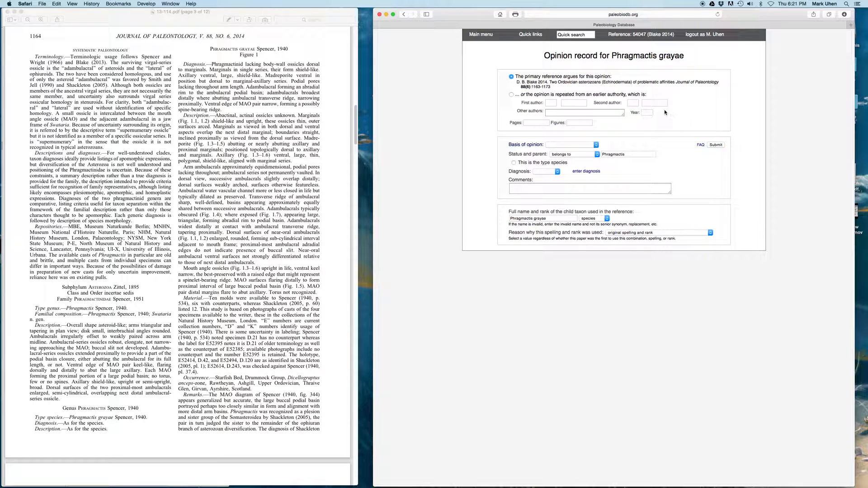
left_click(533, 124)
type("1164")
left_click(578, 124)
left_click(572, 145)
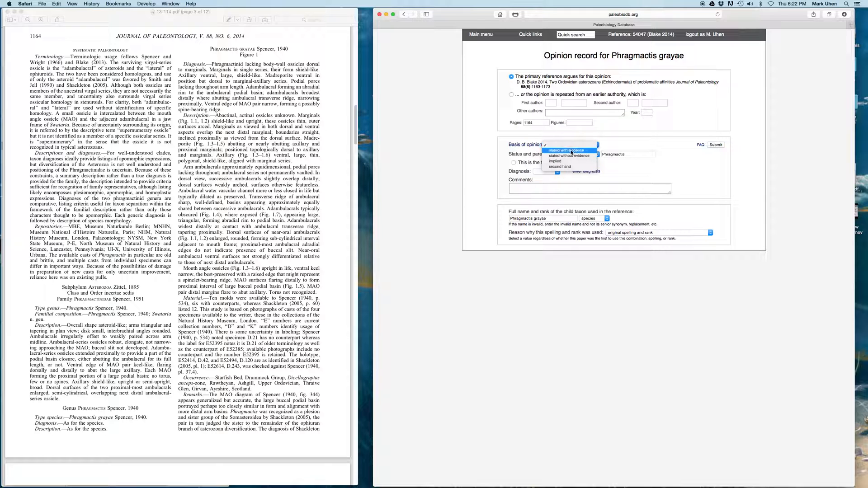
left_click(571, 150)
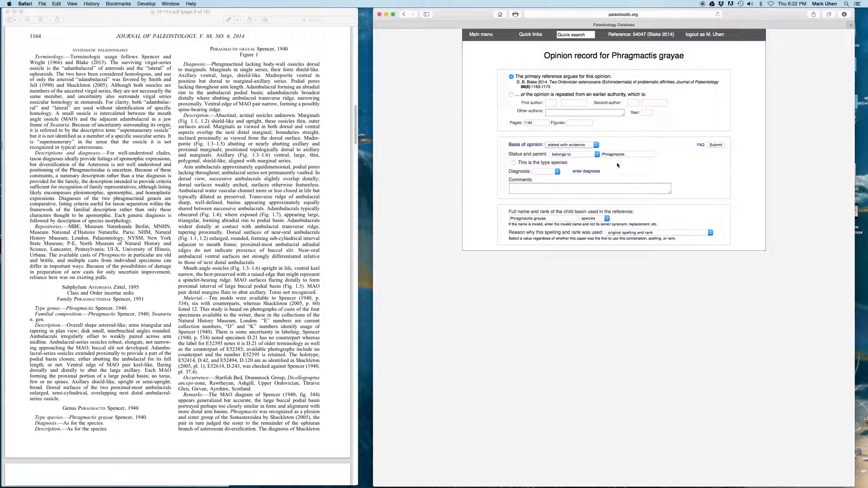
left_click_drag(627, 155, 588, 153)
Mark the diagnosis as amended and copy the Phragmactis grayae diagnosis paragraph from the PDF into the diagnosis text.
left_click(558, 173)
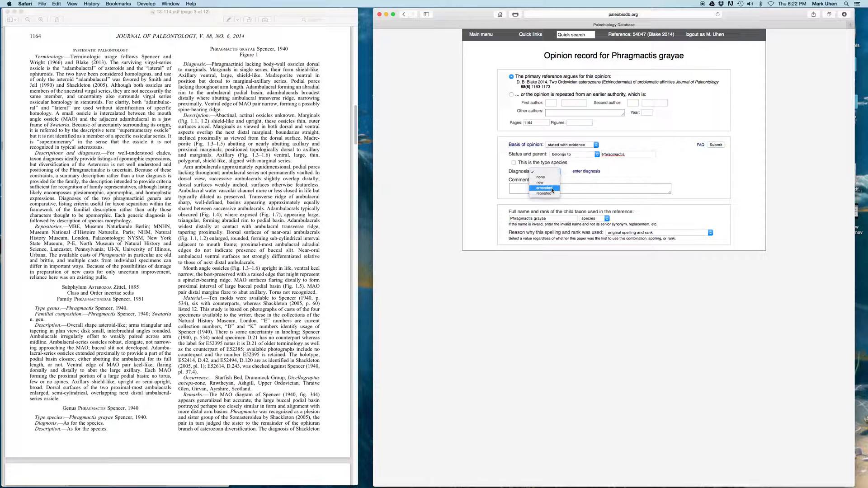
left_click(552, 190)
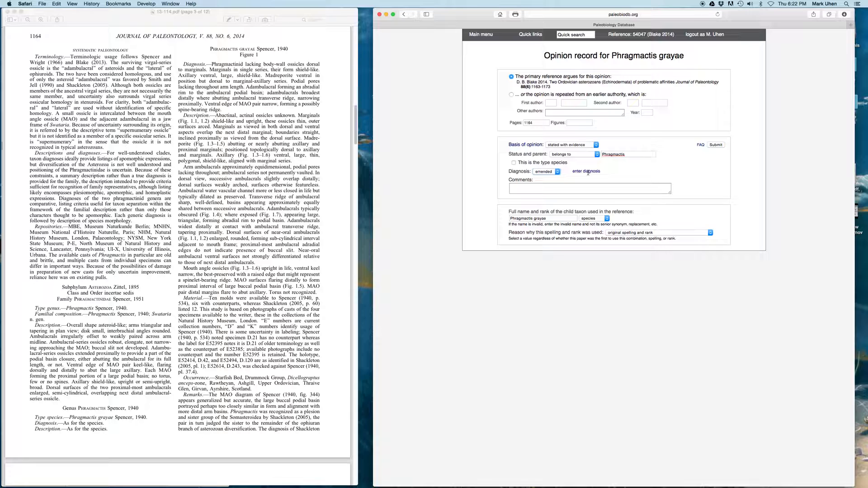
left_click(588, 172)
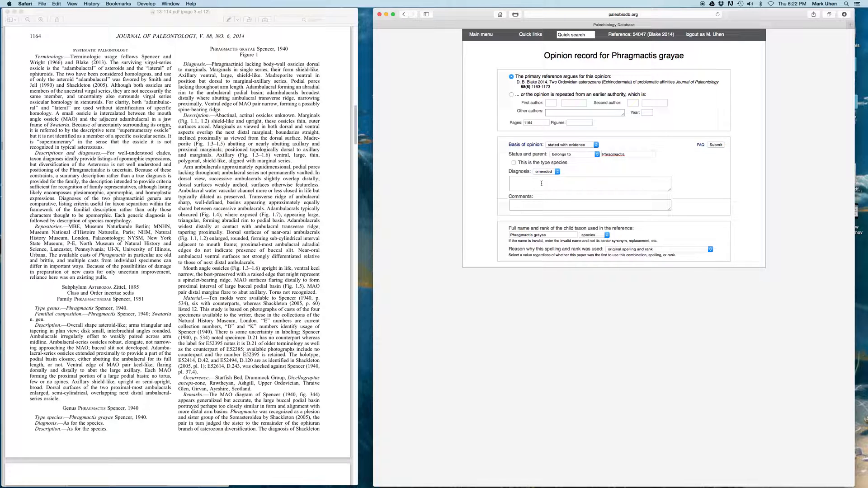
left_click(217, 69)
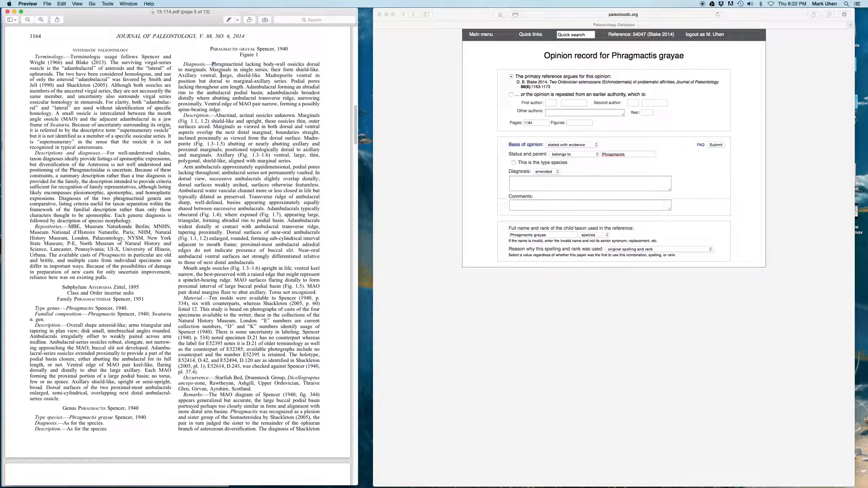
left_click_drag(212, 64, 222, 110)
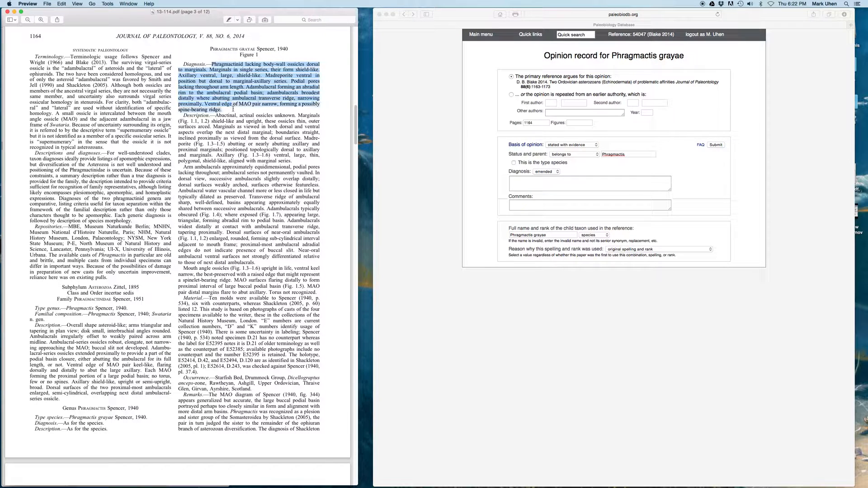
key("super+c")
left_click(544, 183)
key("super+v")
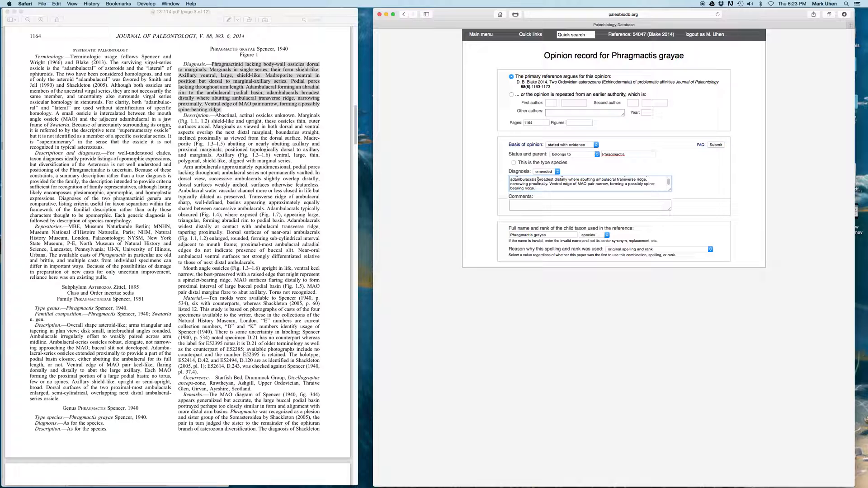
scroll(552, 189, "up", 3)
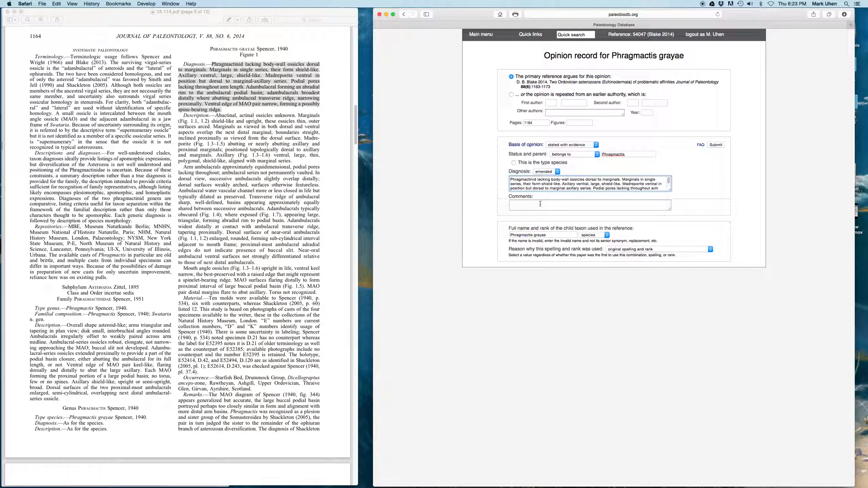
Submit the opinion with "original spelling and rank" kept as the reason, and view the opinions about Phragmactis grayae.
left_click(542, 205)
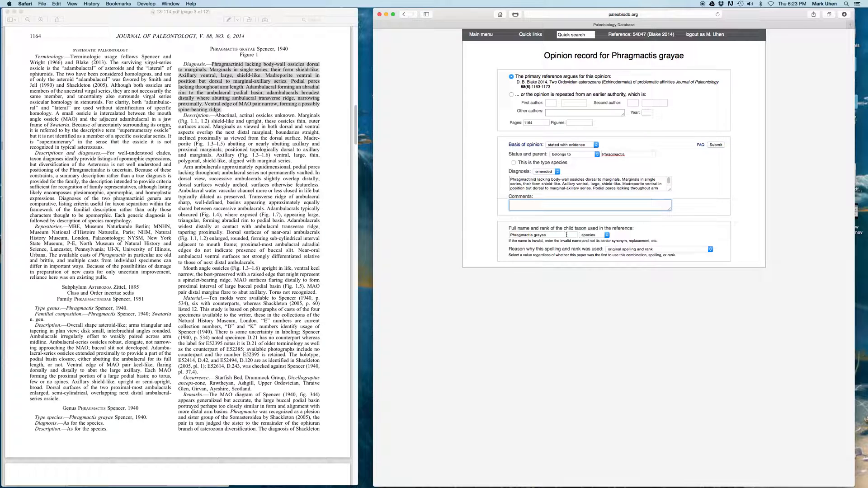
double_click(525, 235)
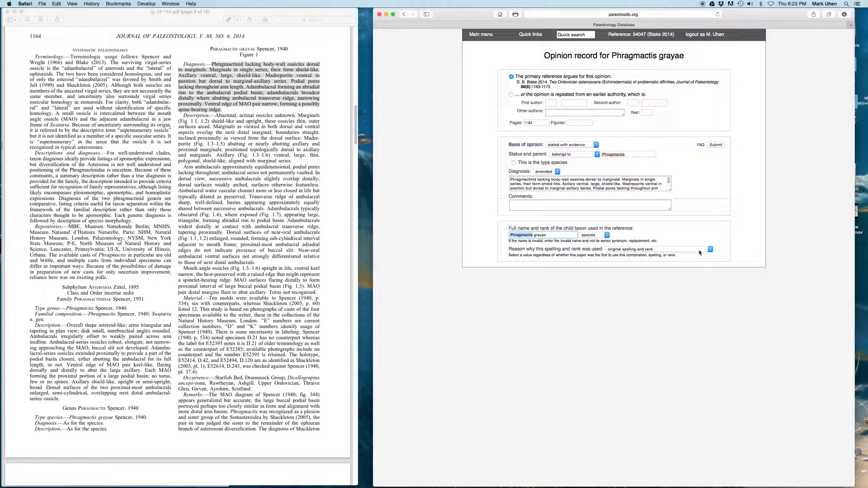
left_click(700, 252)
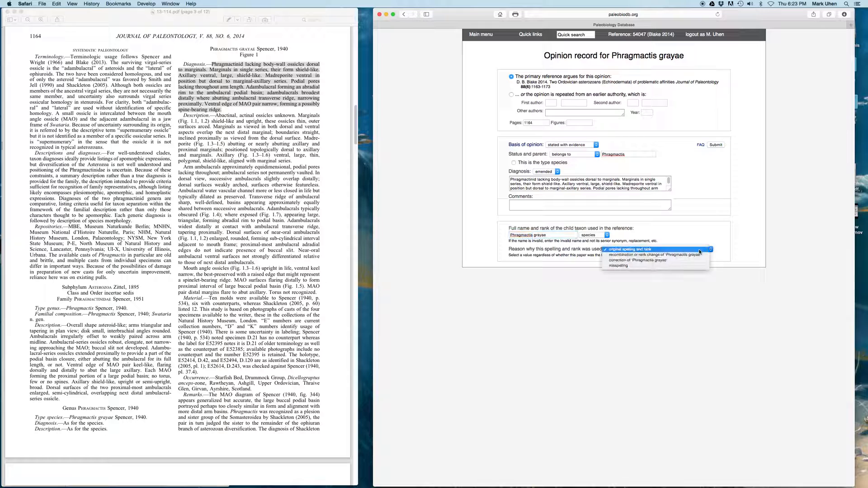
left_click(672, 252)
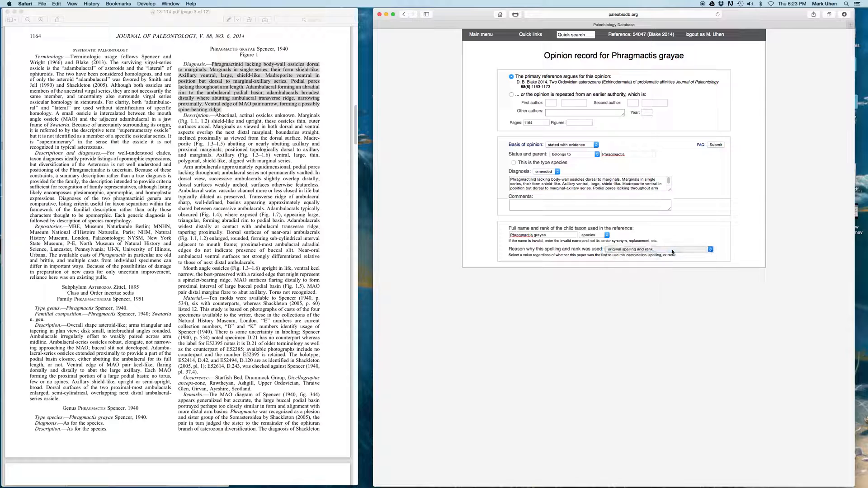
left_click(717, 145)
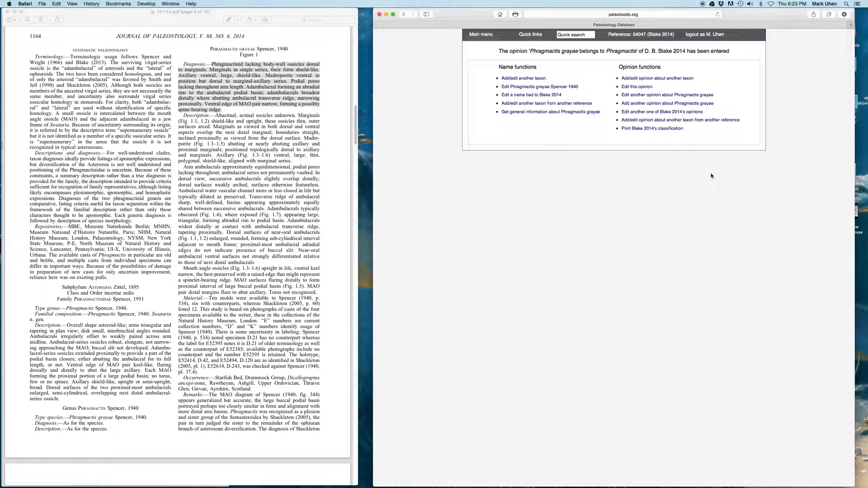
left_click(655, 97)
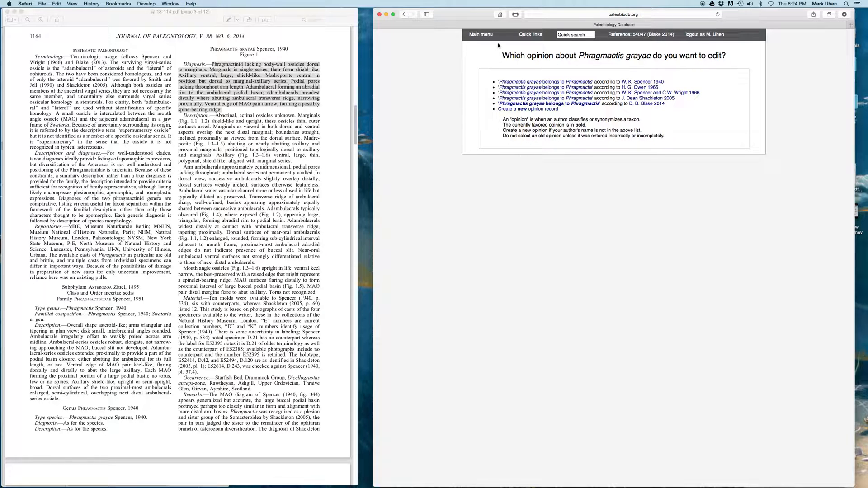
Search the taxonomic opinions for Phragmactis and create a new opinion record for the genus.
left_click(483, 38)
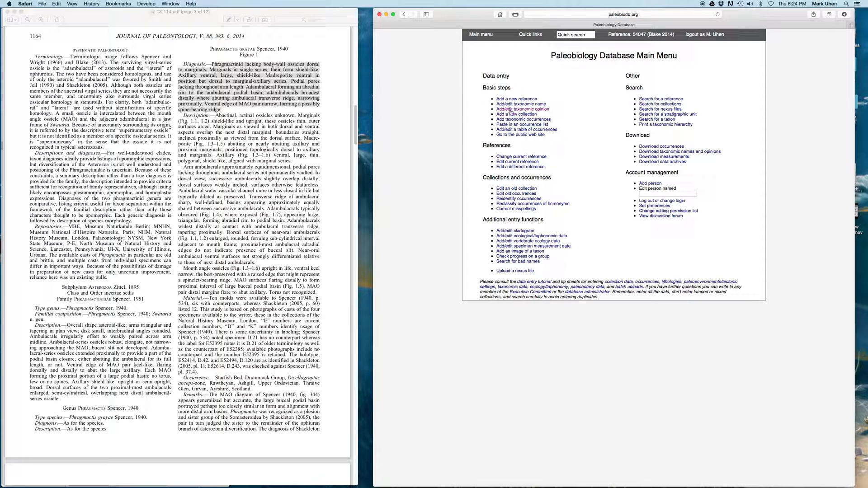
left_click(519, 110)
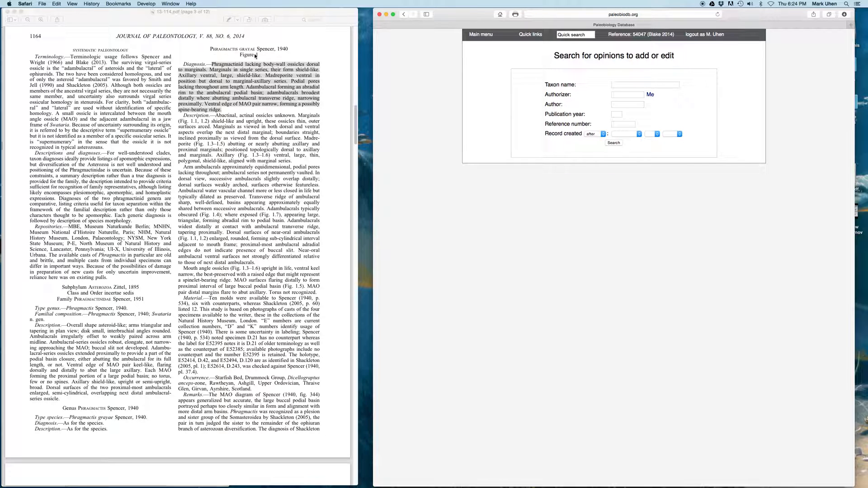
left_click(620, 85)
type("Phragmactis")
key("Return")
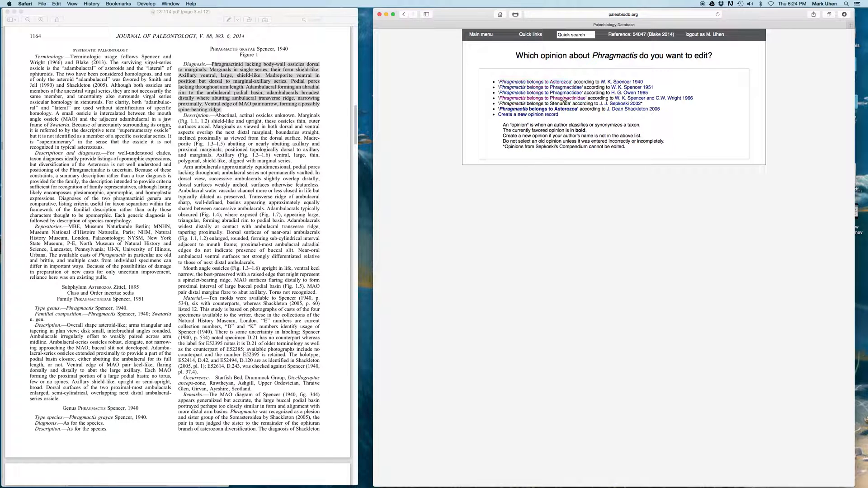
left_click(548, 115)
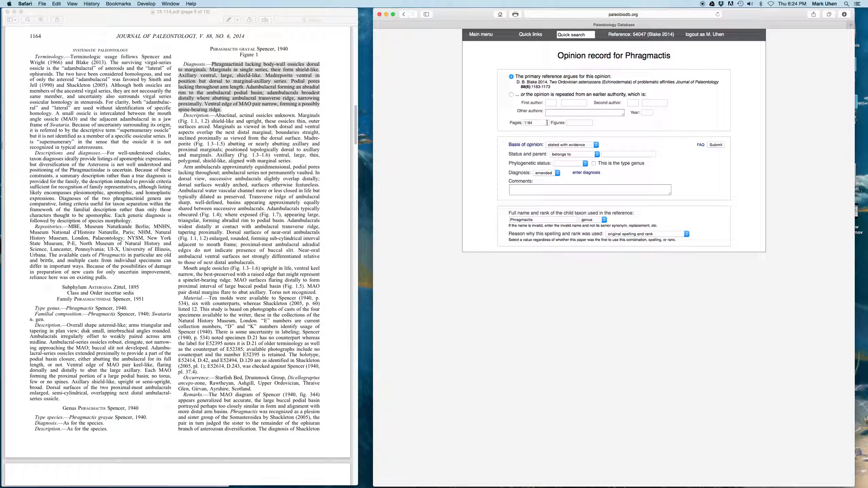
Set the genus's parent to Phragmactinidae, paste the copied diagnosis into the diagnosis text, and submit the opinion.
left_click(613, 155)
type("Phragmactinidae")
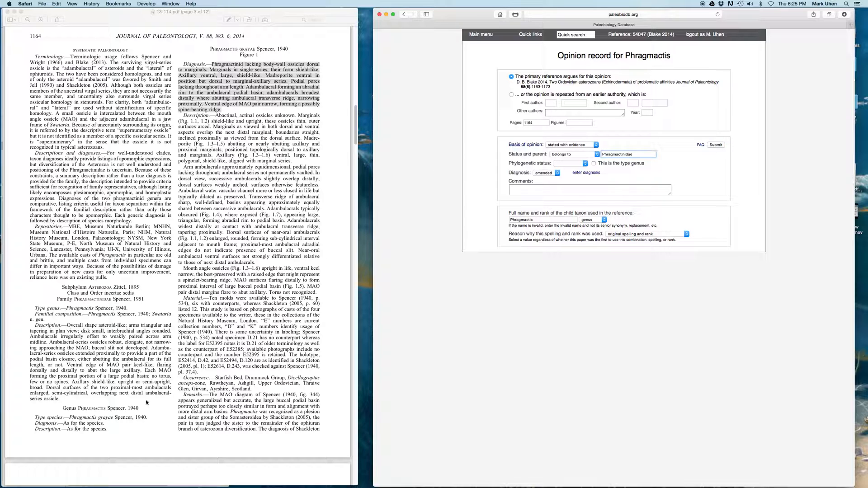
left_click(578, 173)
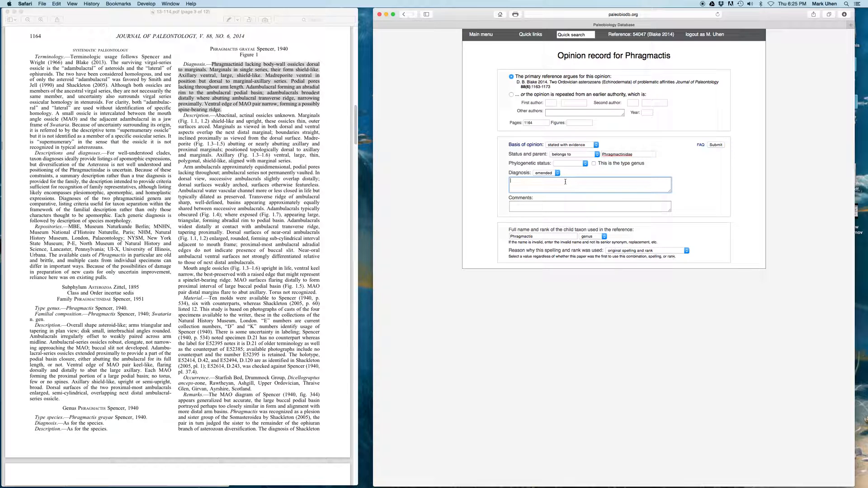
key("super+v")
scroll(570, 189, "up", 5)
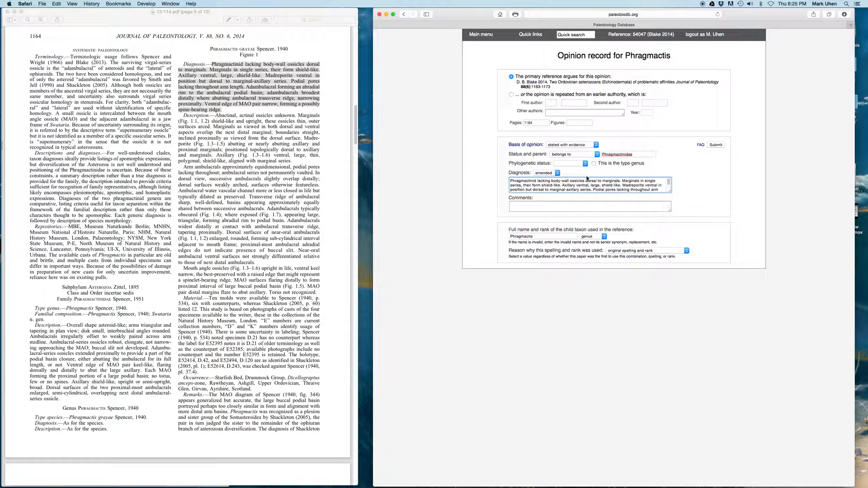
left_click(717, 145)
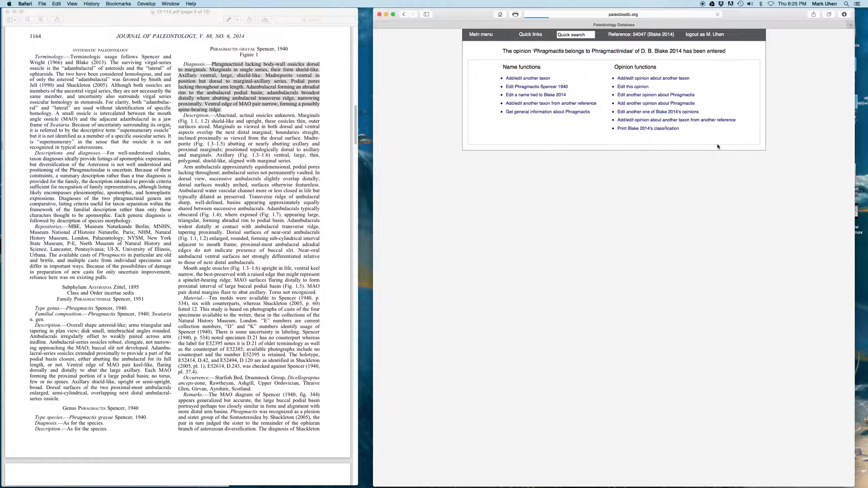
Search the taxonomic opinions for Phragmactinidae and create a new opinion record for the family.
left_click(670, 79)
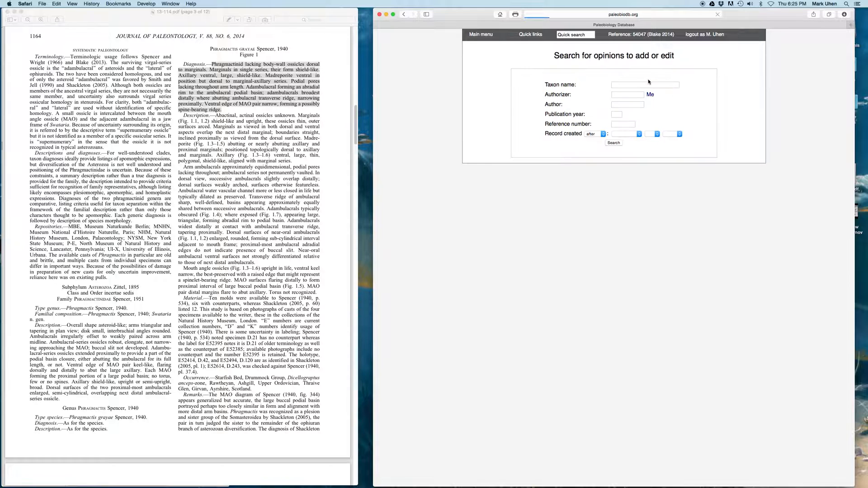
left_click(639, 85)
type("Phragmactinidae")
left_click(619, 143)
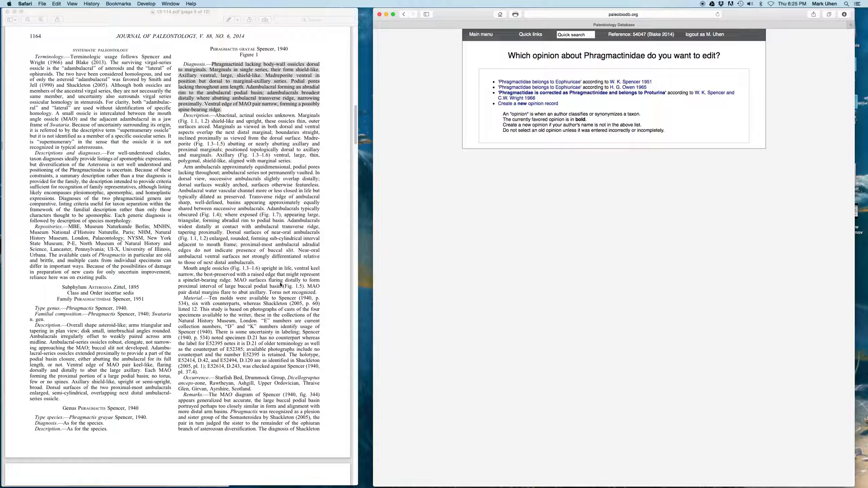
left_click(542, 104)
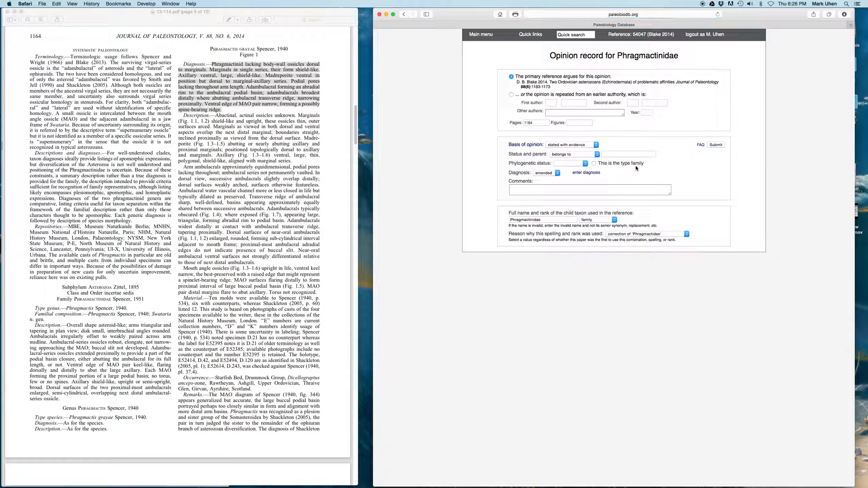
Set the family's parent to Asterozoa and its diagnosis to none, and submit the opinion.
left_click(622, 155)
left_click(558, 175)
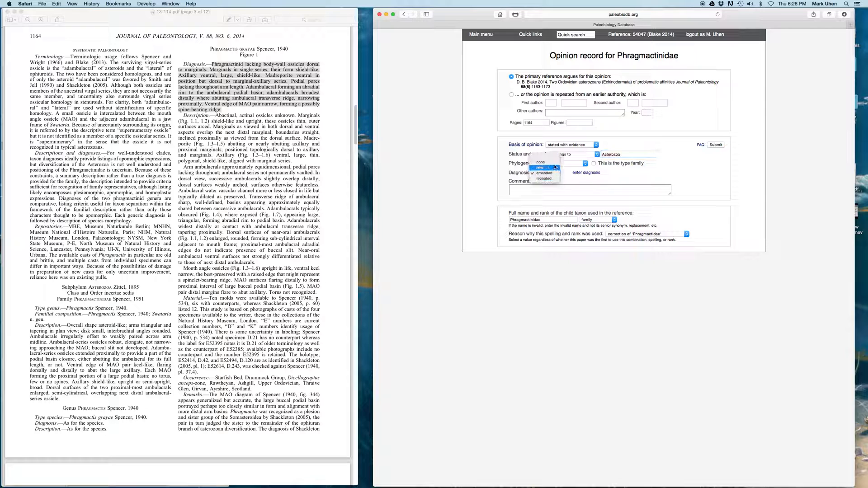
left_click(552, 164)
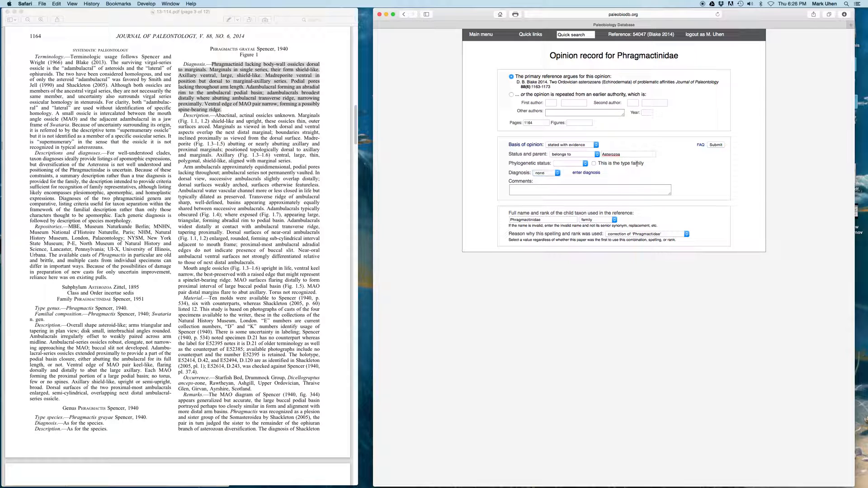
left_click(716, 145)
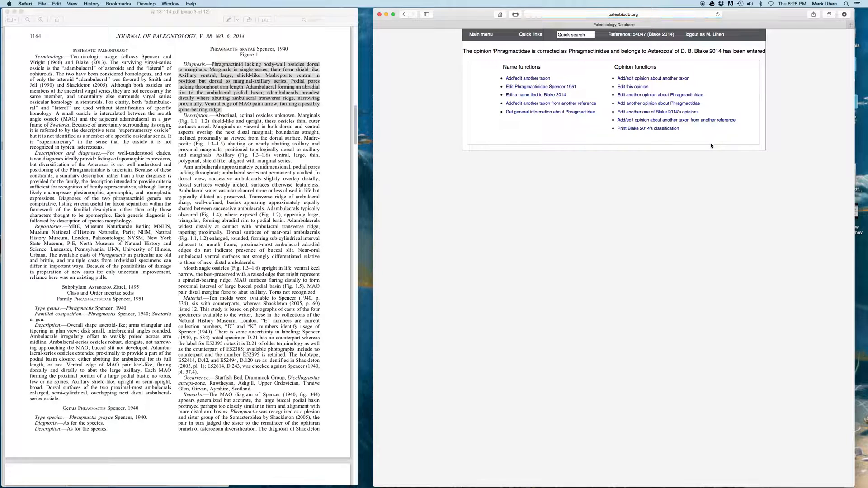